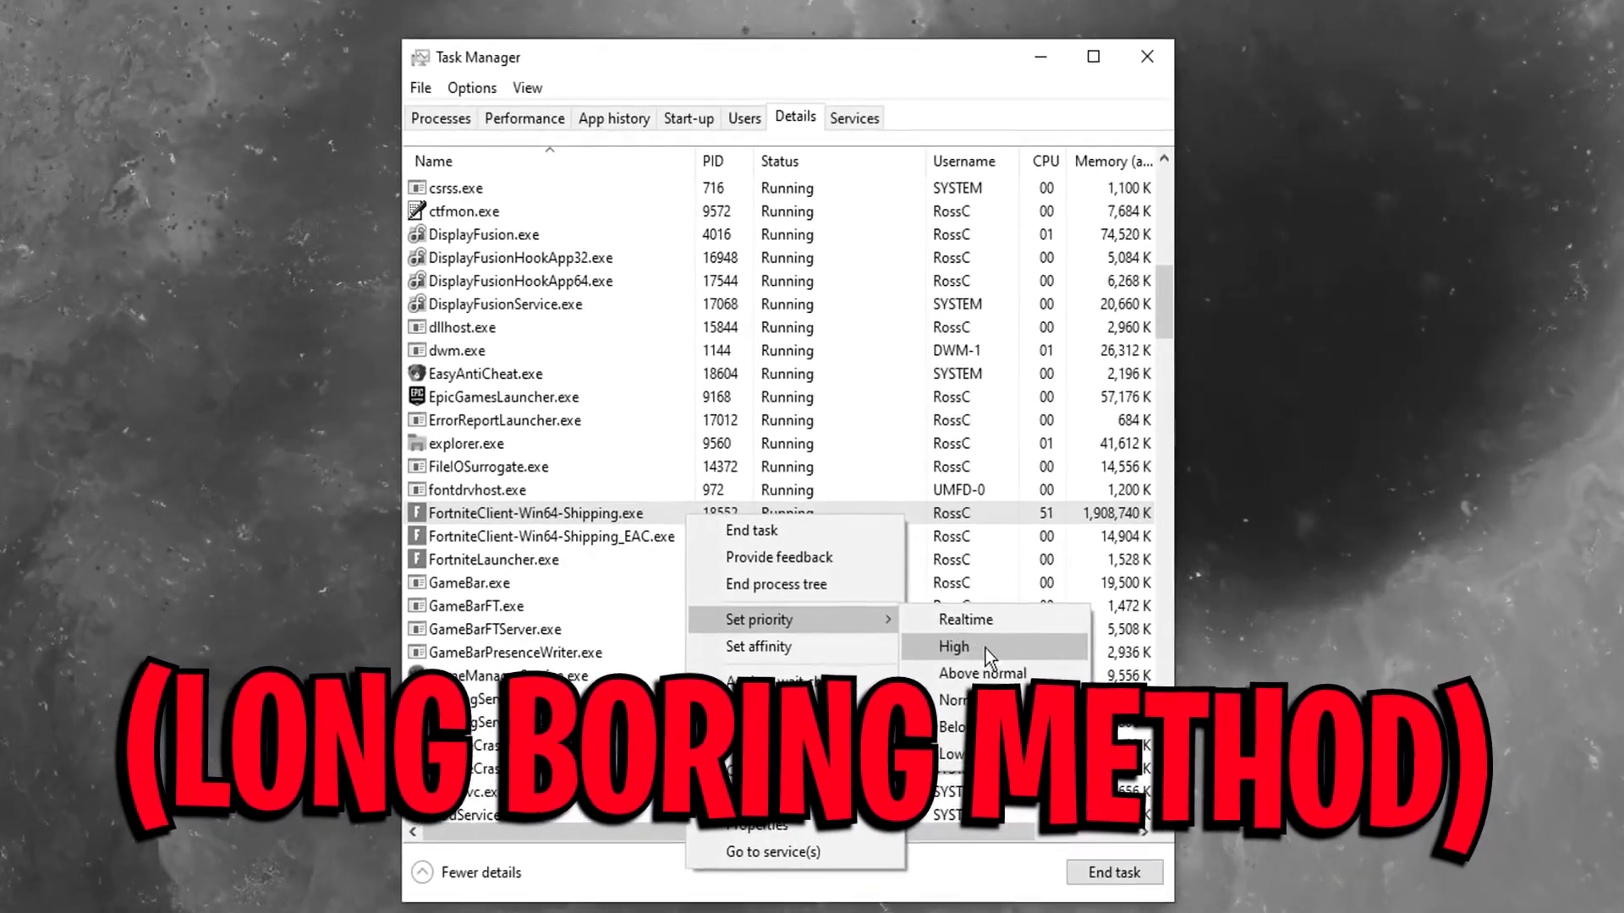
Step: Mark the game's process priority as High
click(986, 648)
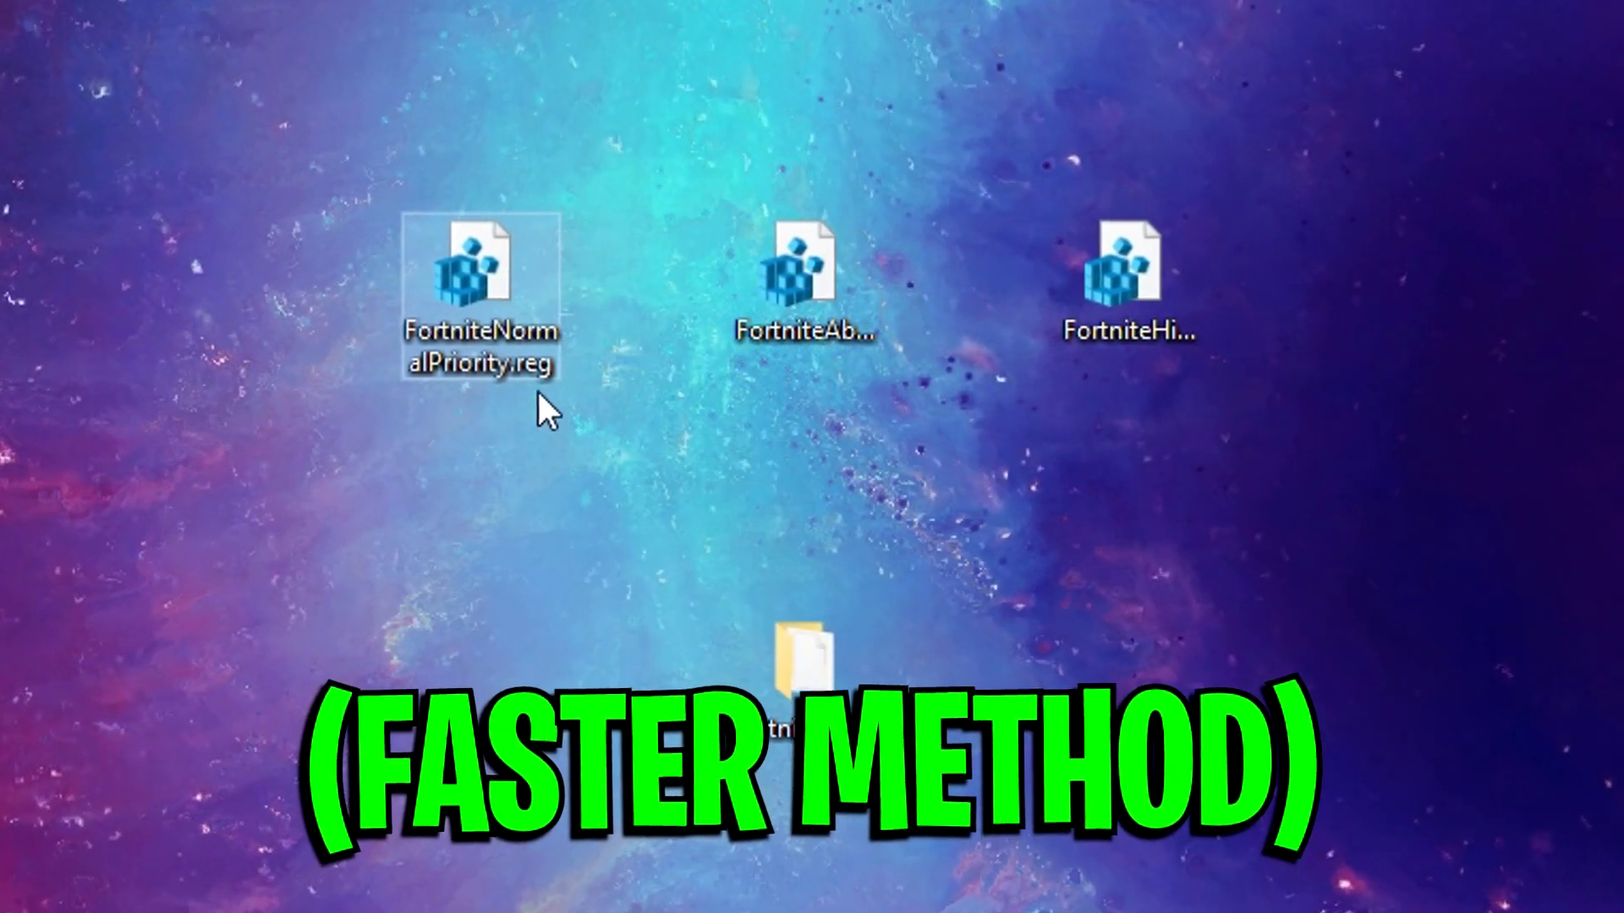
Step: Select FortniteHighPriority.reg on the desktop, bringing up the Registry Editor permission prompt
click(1178, 274)
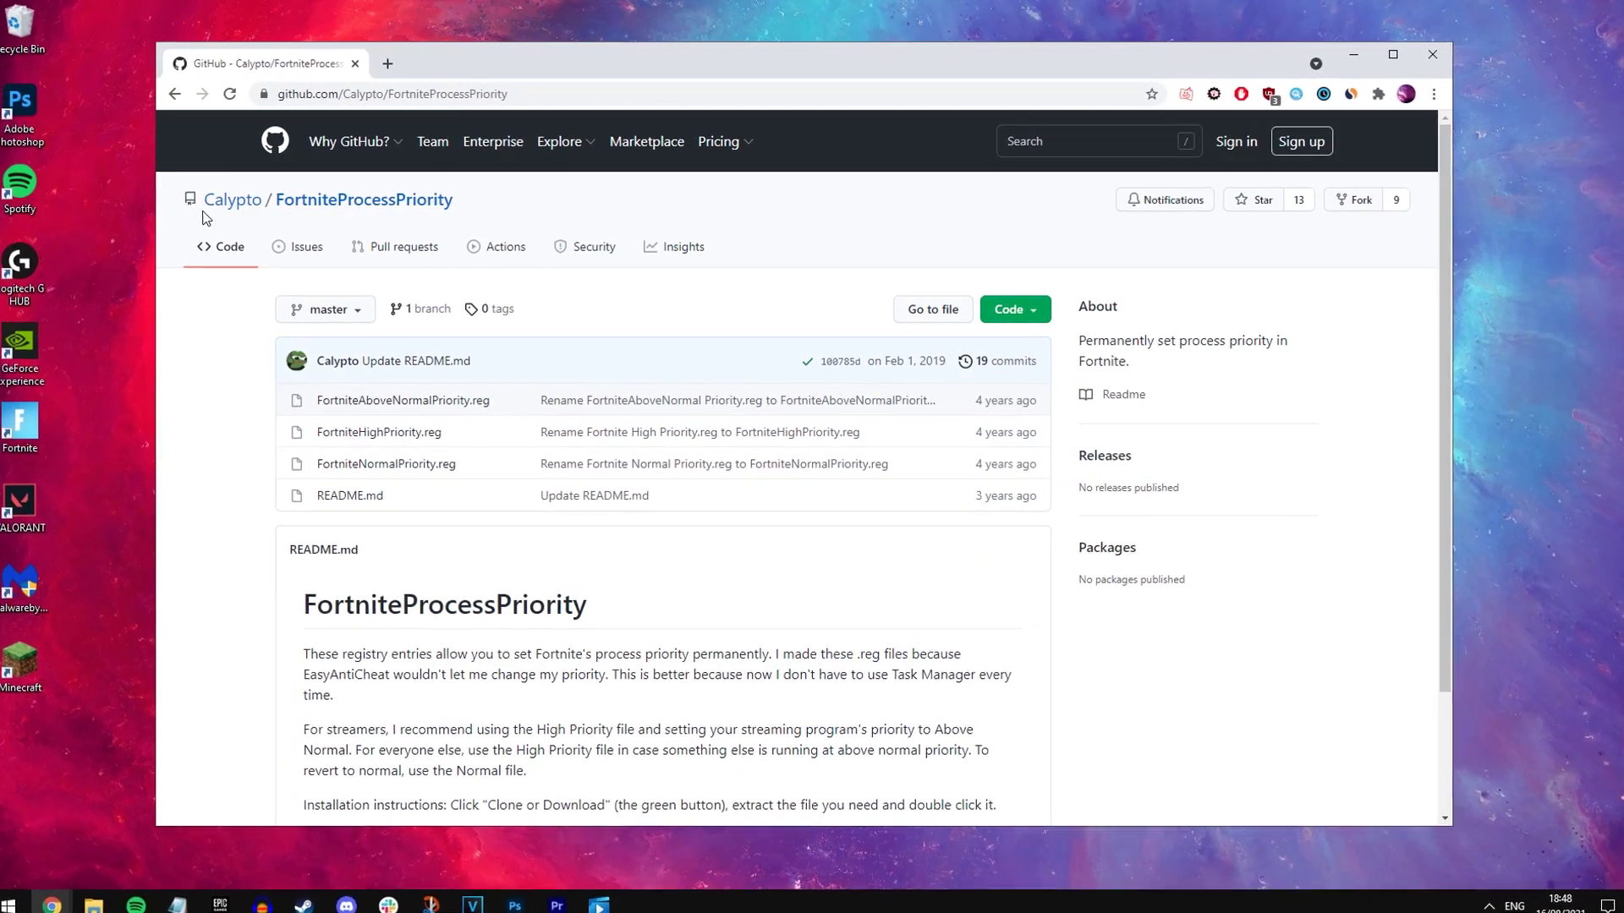
drag(191, 200, 450, 203)
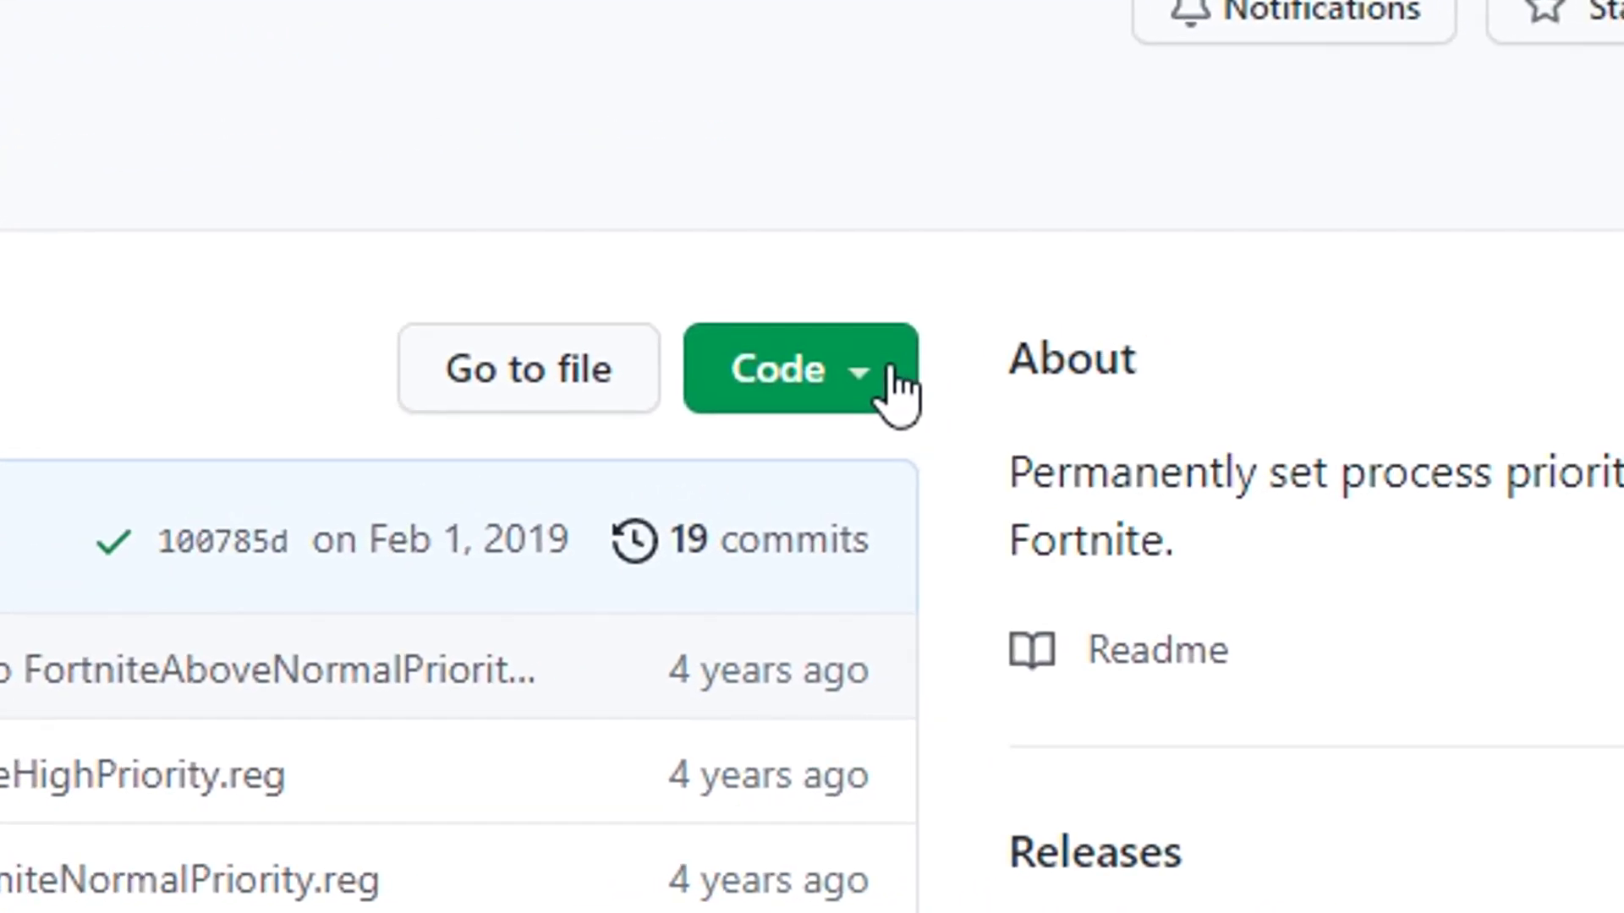
Step: Download the FortniteProcessPriority repository as a ZIP archive from the Code menu
click(1450, 246)
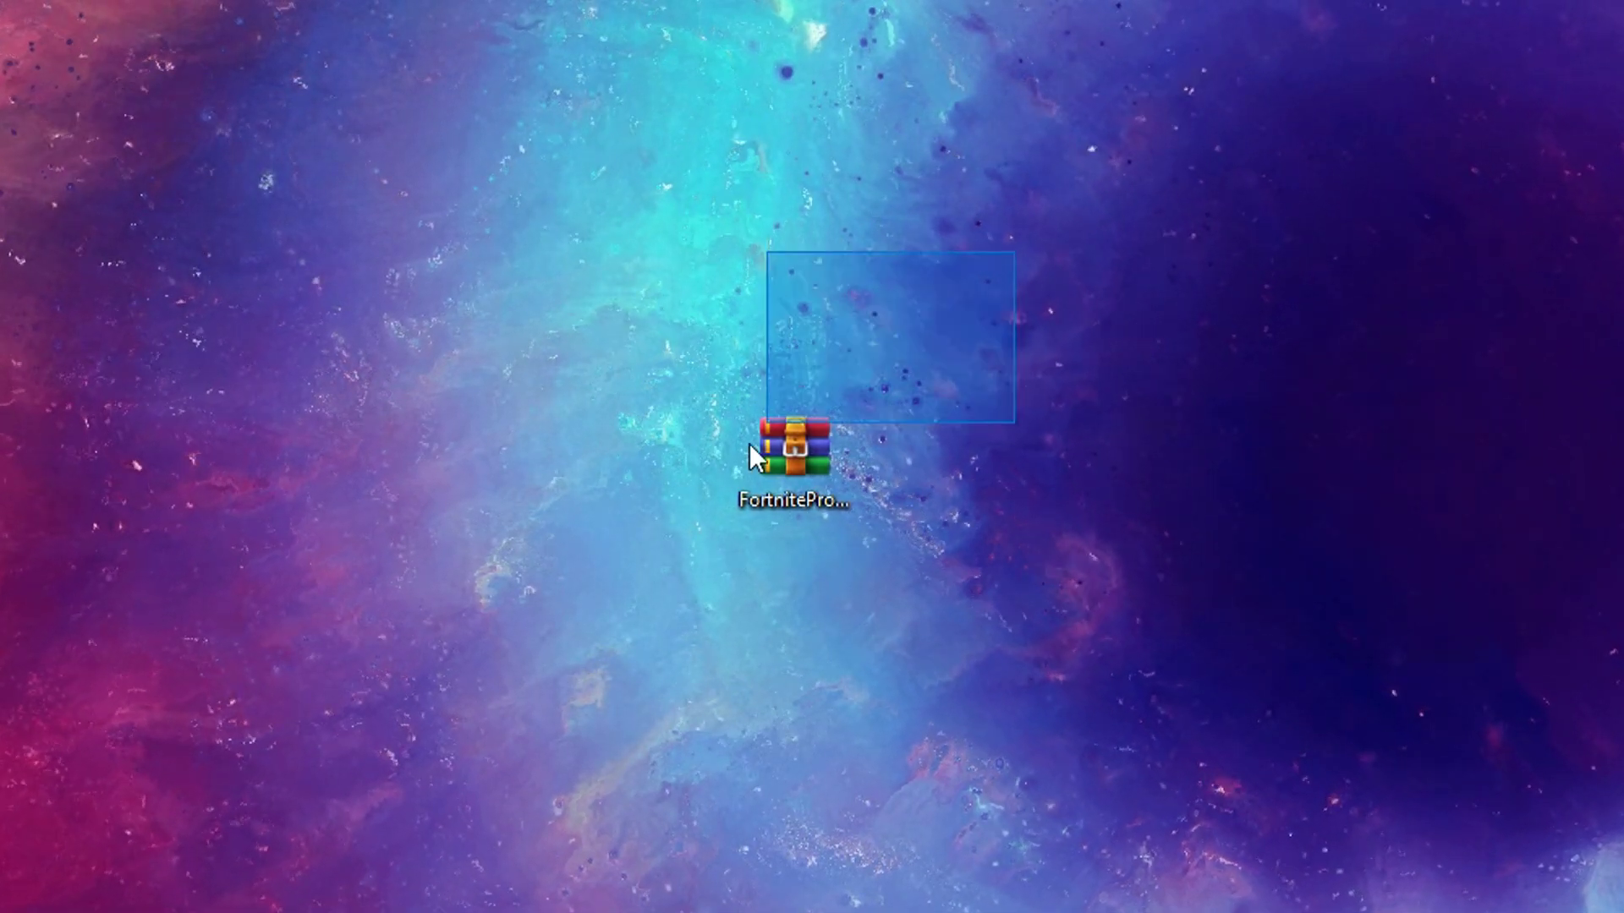
mouse_move(750, 444)
mouse_down()
mouse_move(486, 855)
mouse_move(826, 581)
mouse_up()
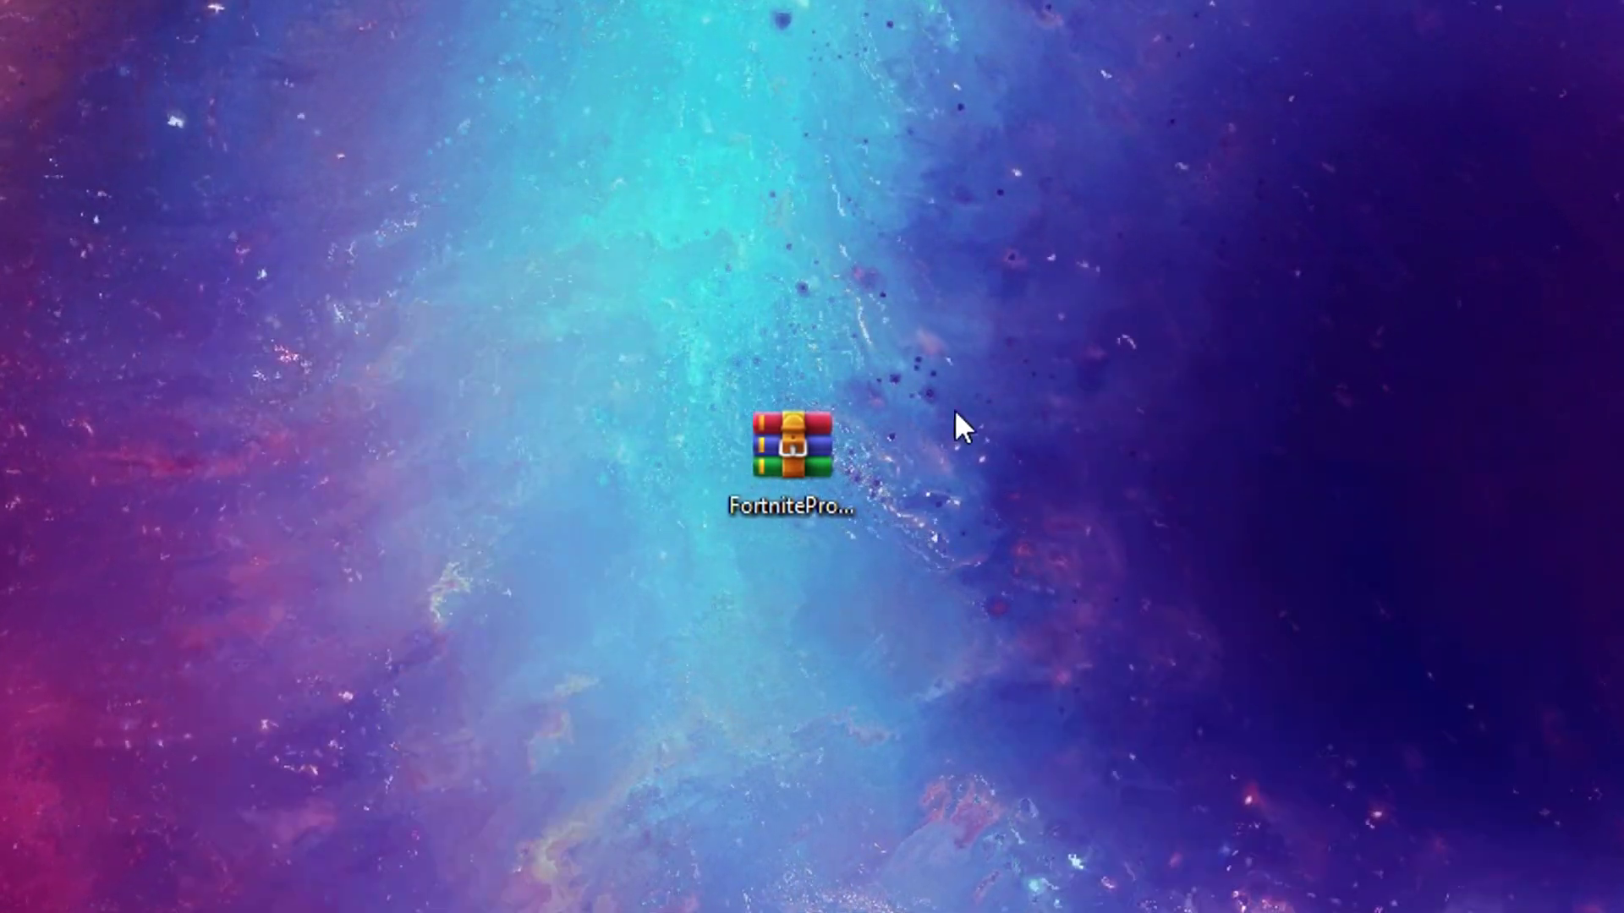
Step: Extract the downloaded ZIP here and open the FortniteProcessPriority-master folder
right_click(799, 460)
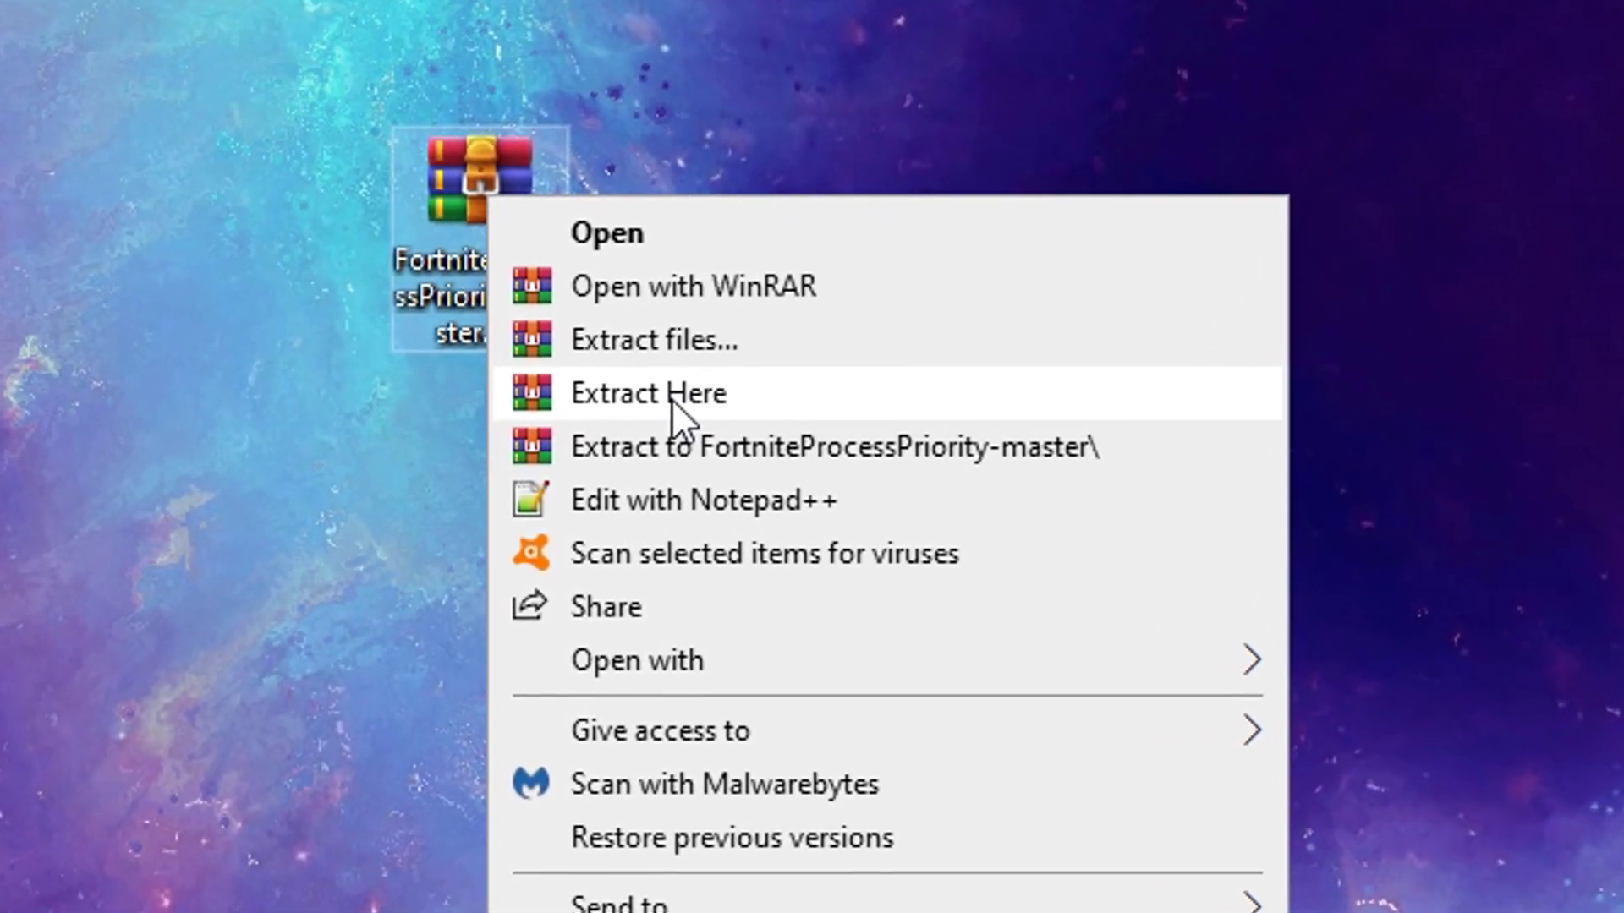
click(672, 400)
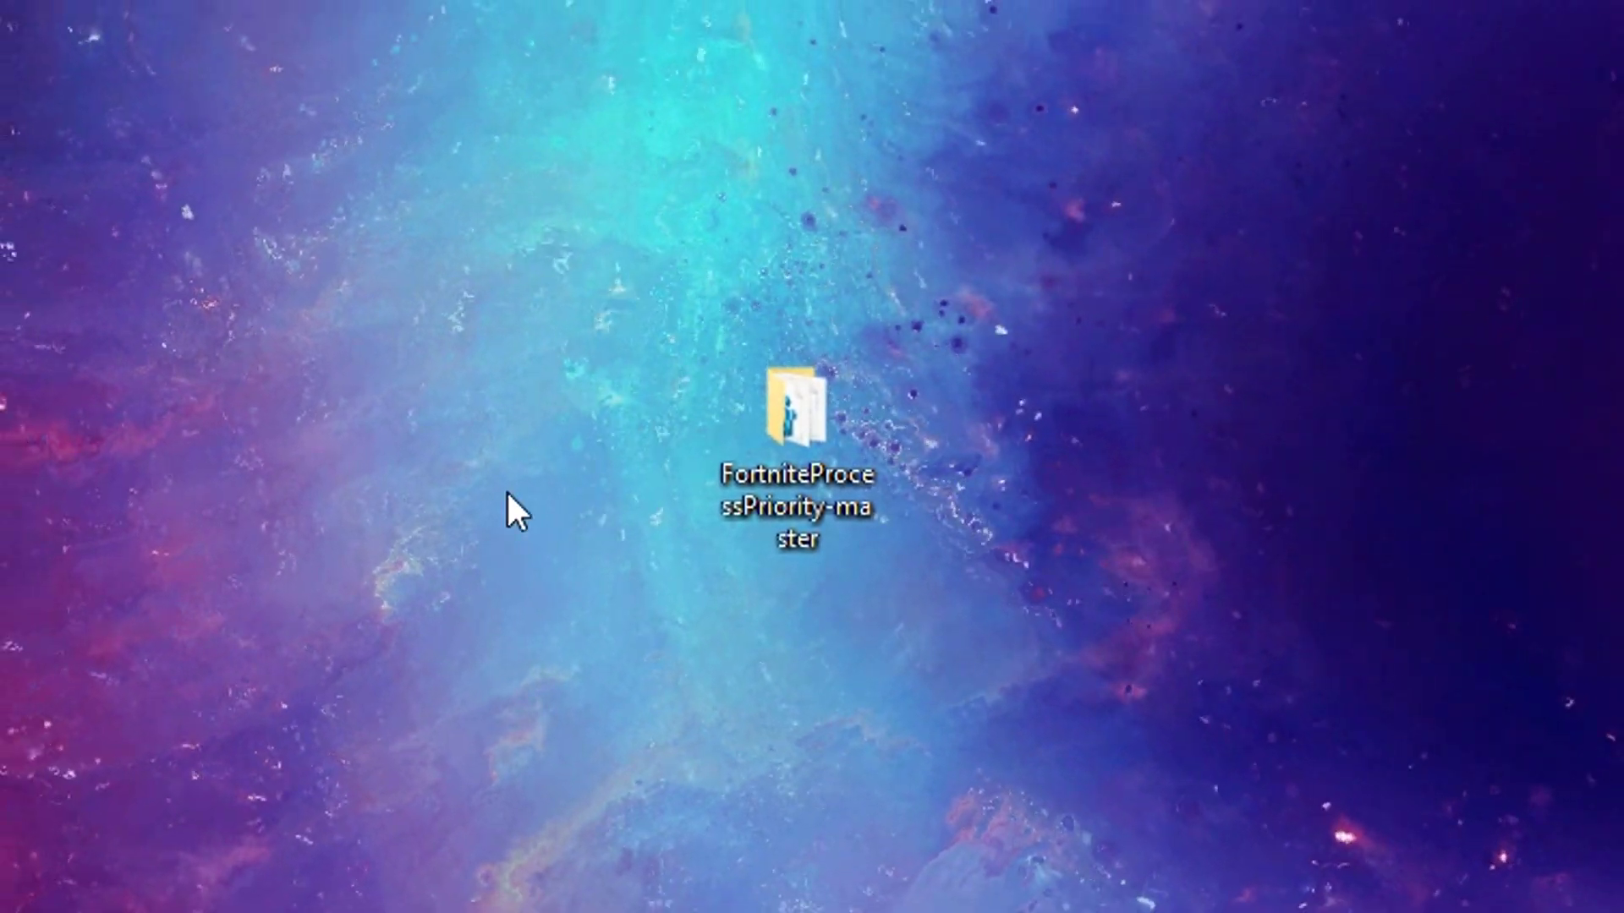
double_click(801, 464)
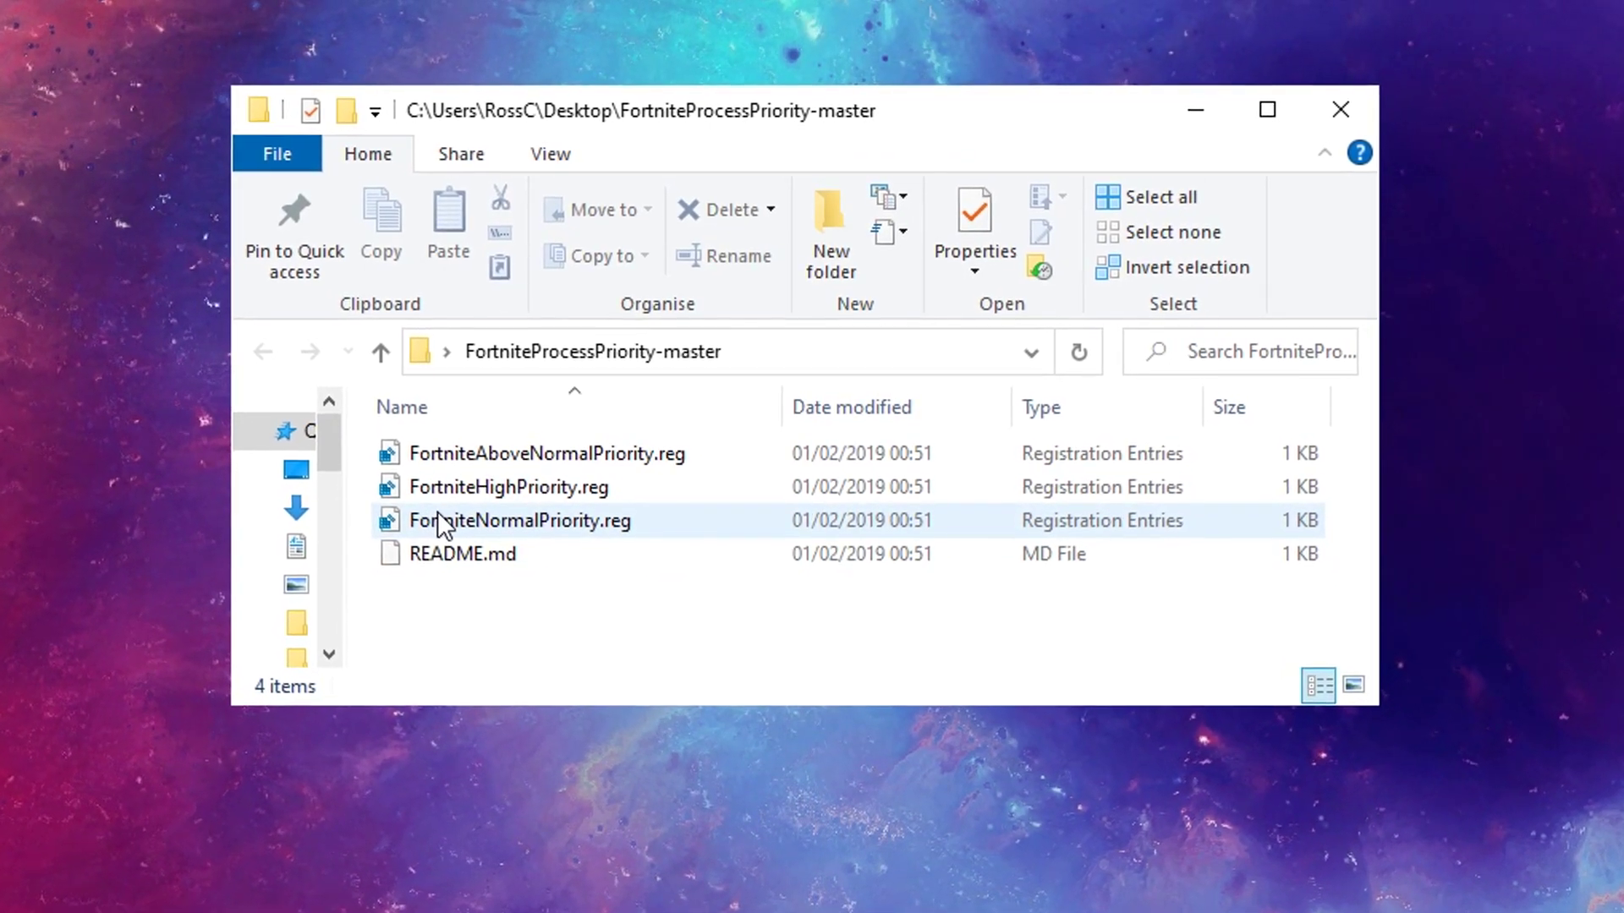
Step: Select the three priority .reg files in the extracted folder for moving to the desktop
click(435, 516)
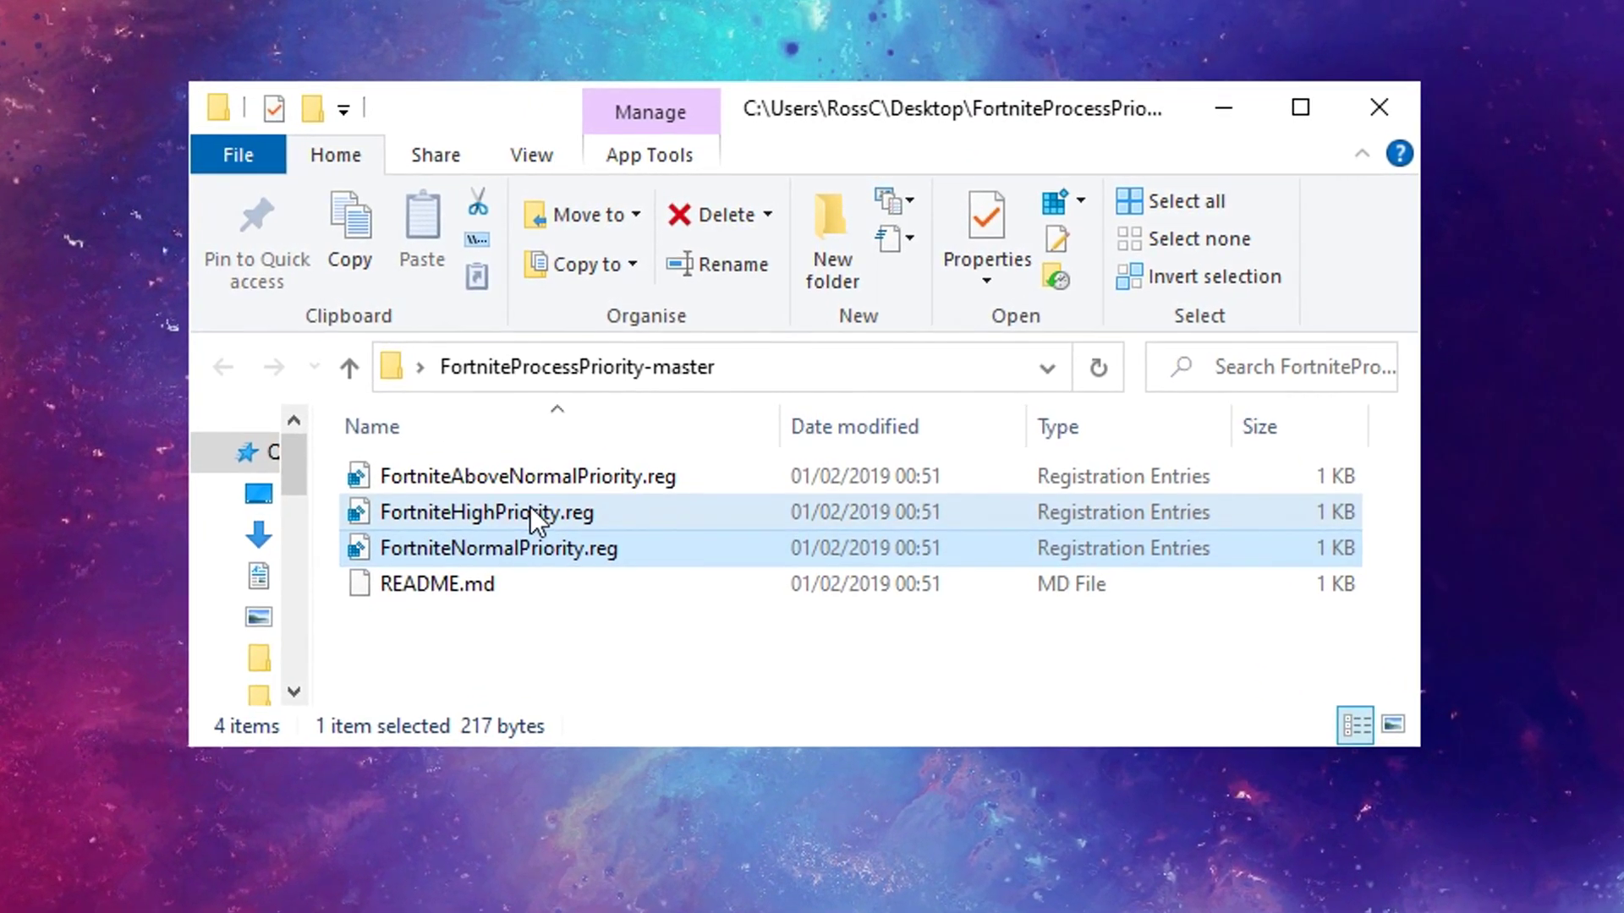
shift+click(577, 491)
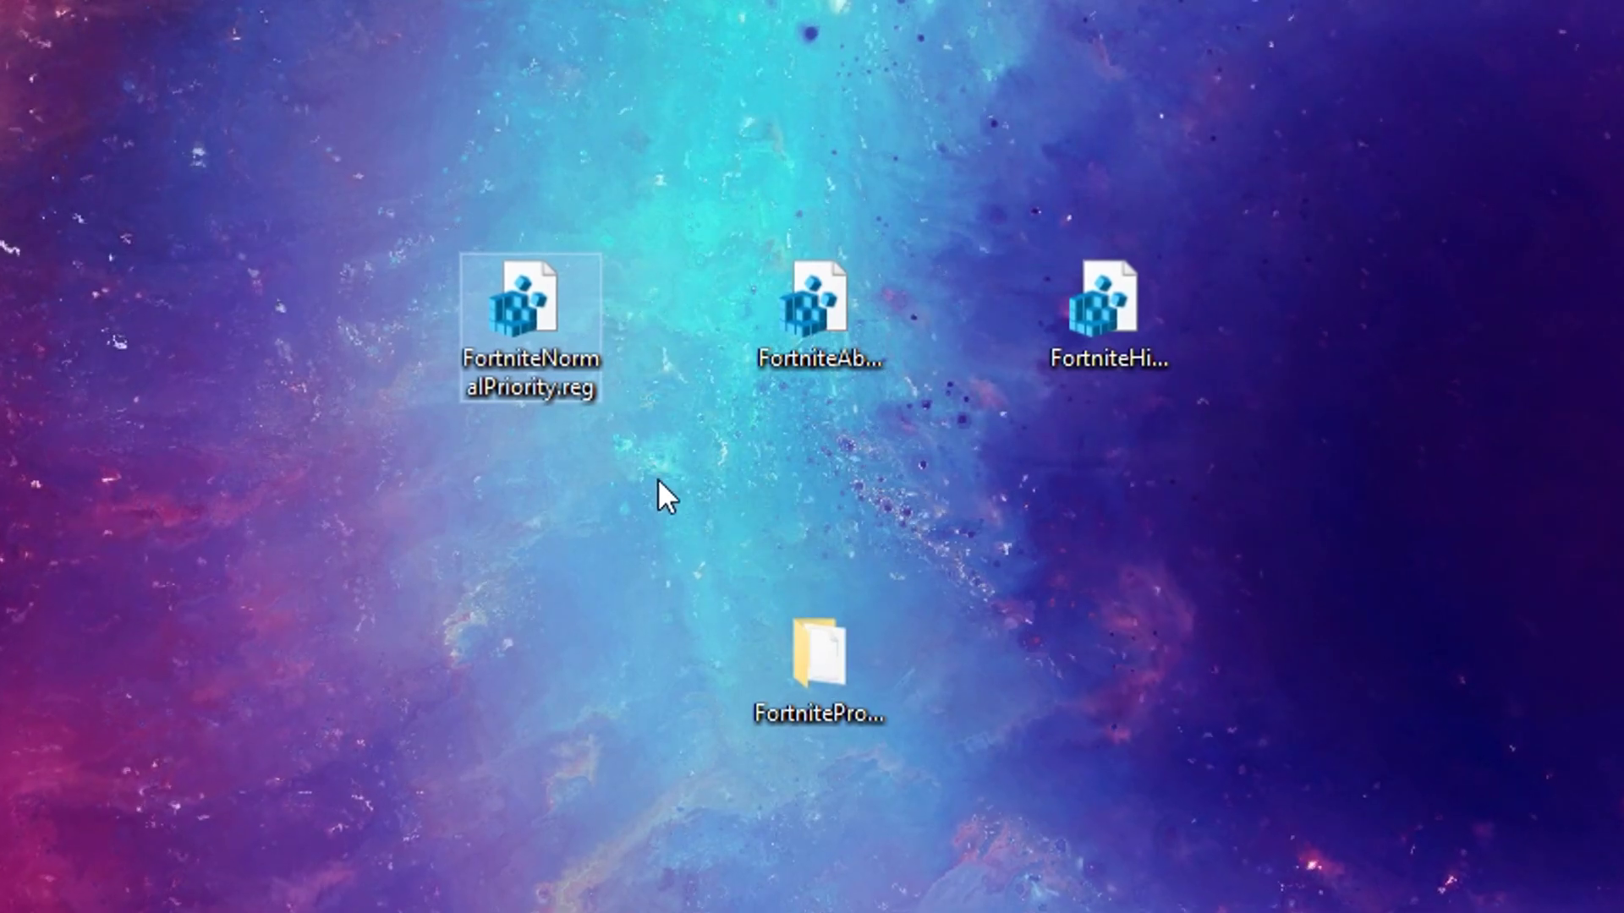
click(818, 305)
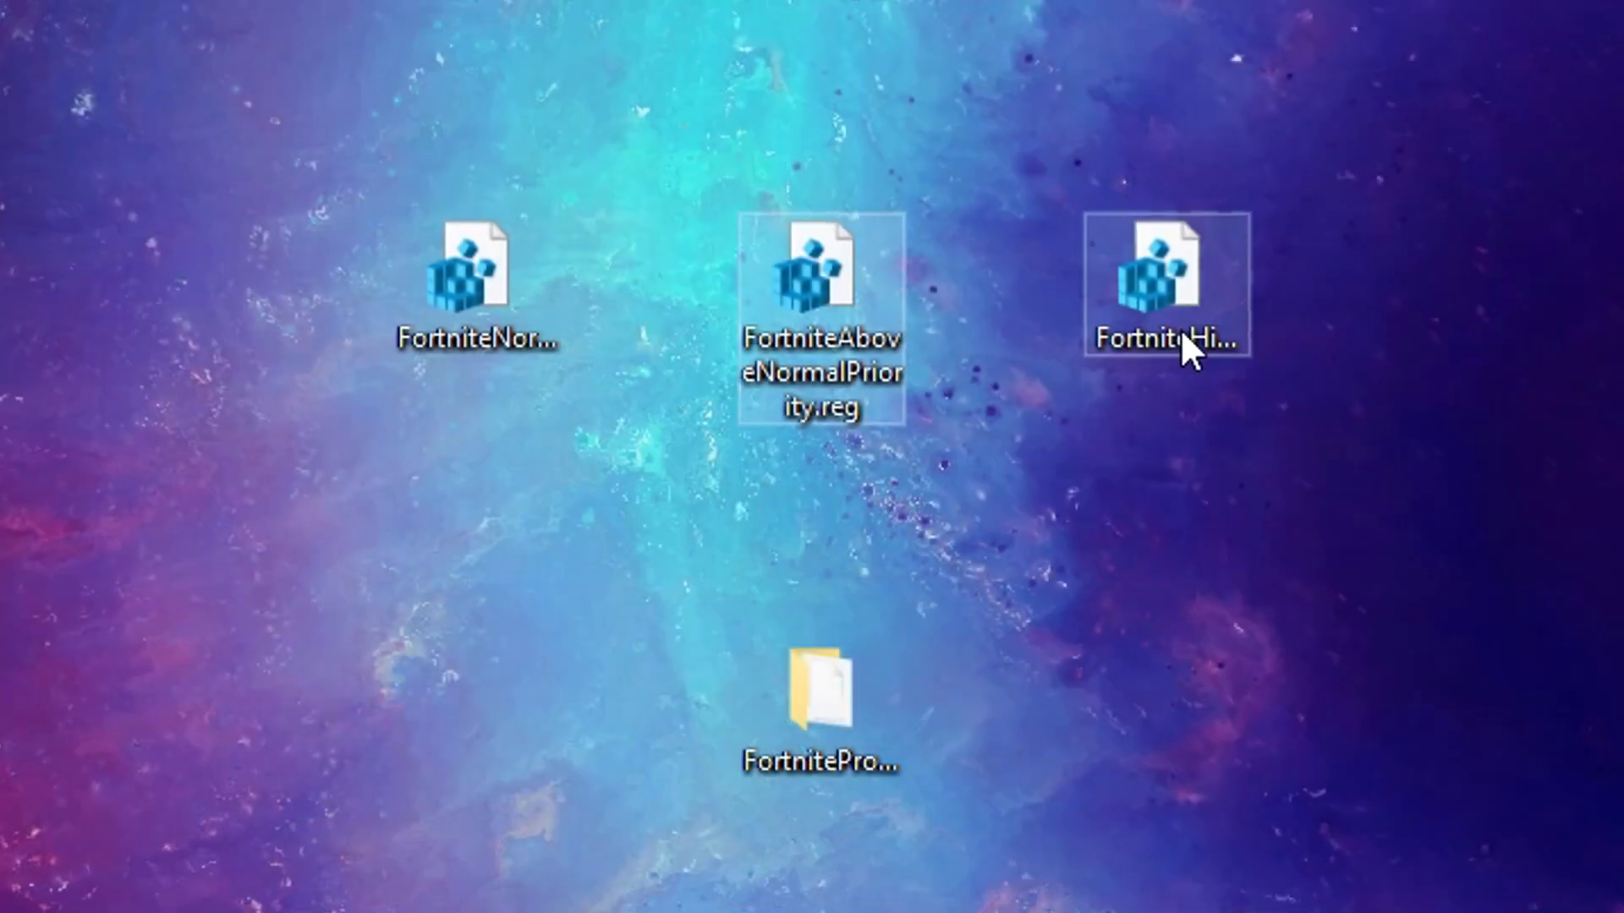
click(1181, 333)
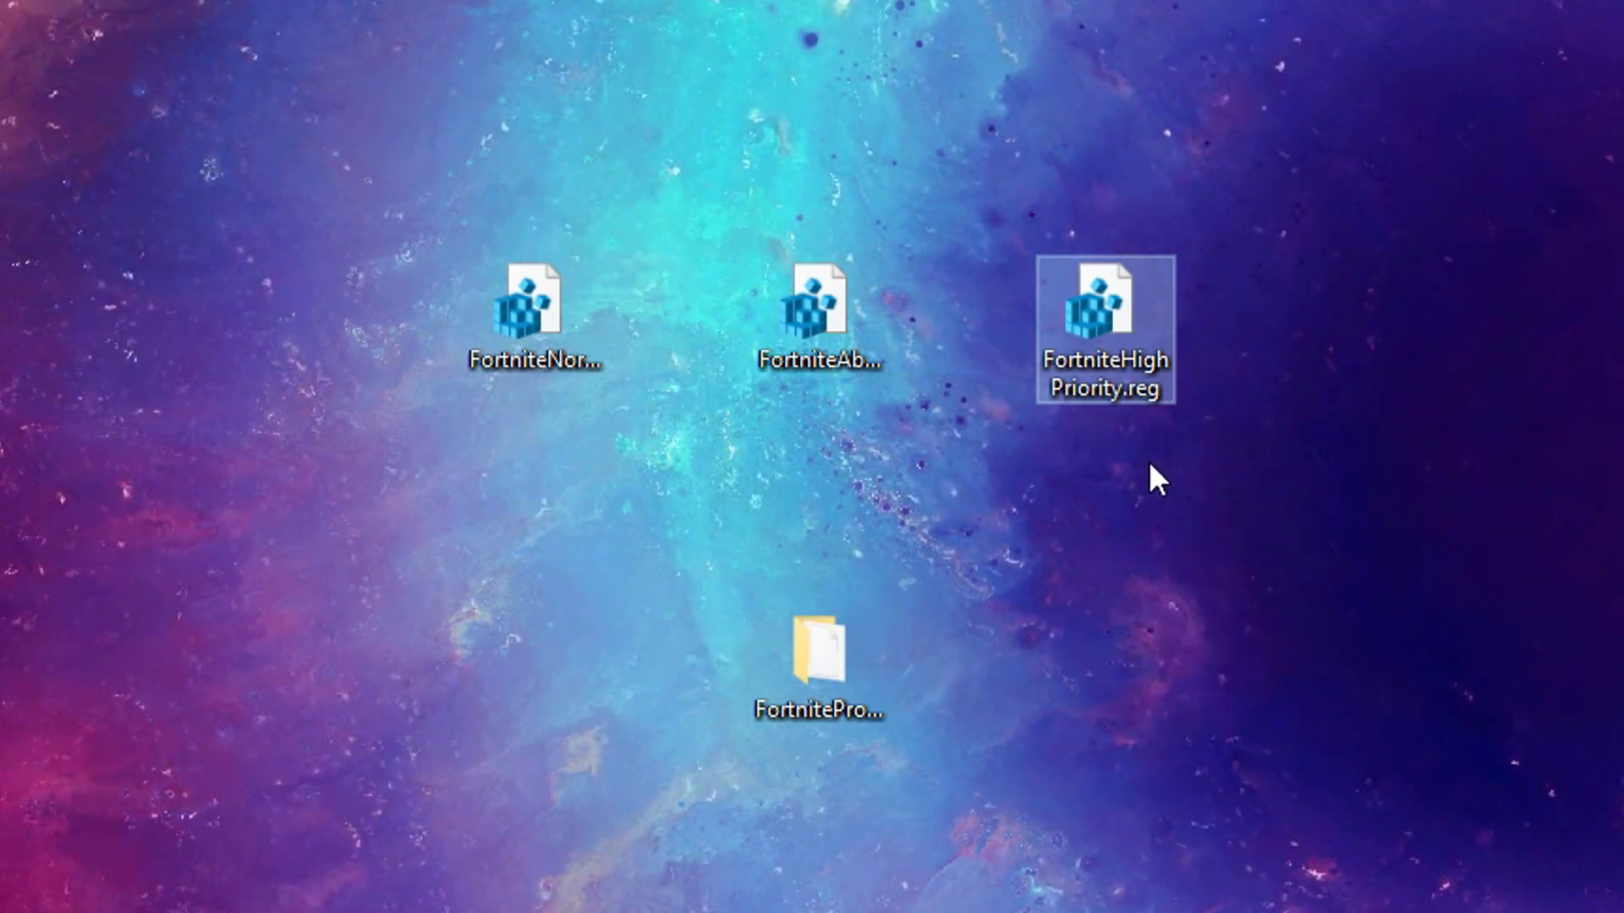
Step: Pick among the normal, above normal and high priority files, choosing FortniteHighPriority.reg
click(548, 381)
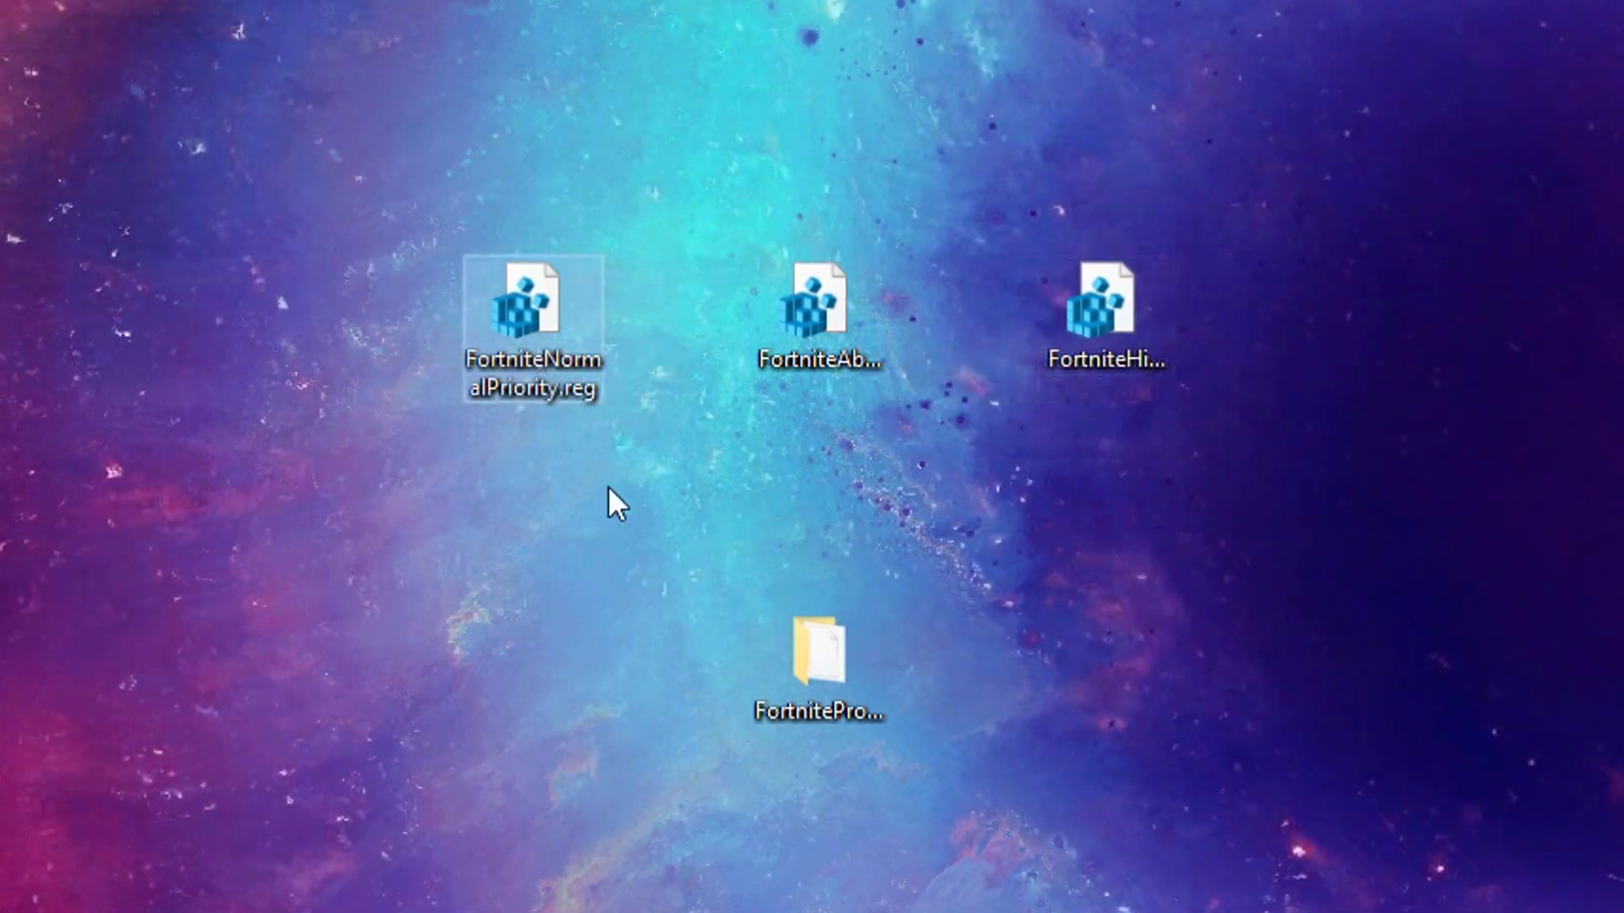
click(818, 317)
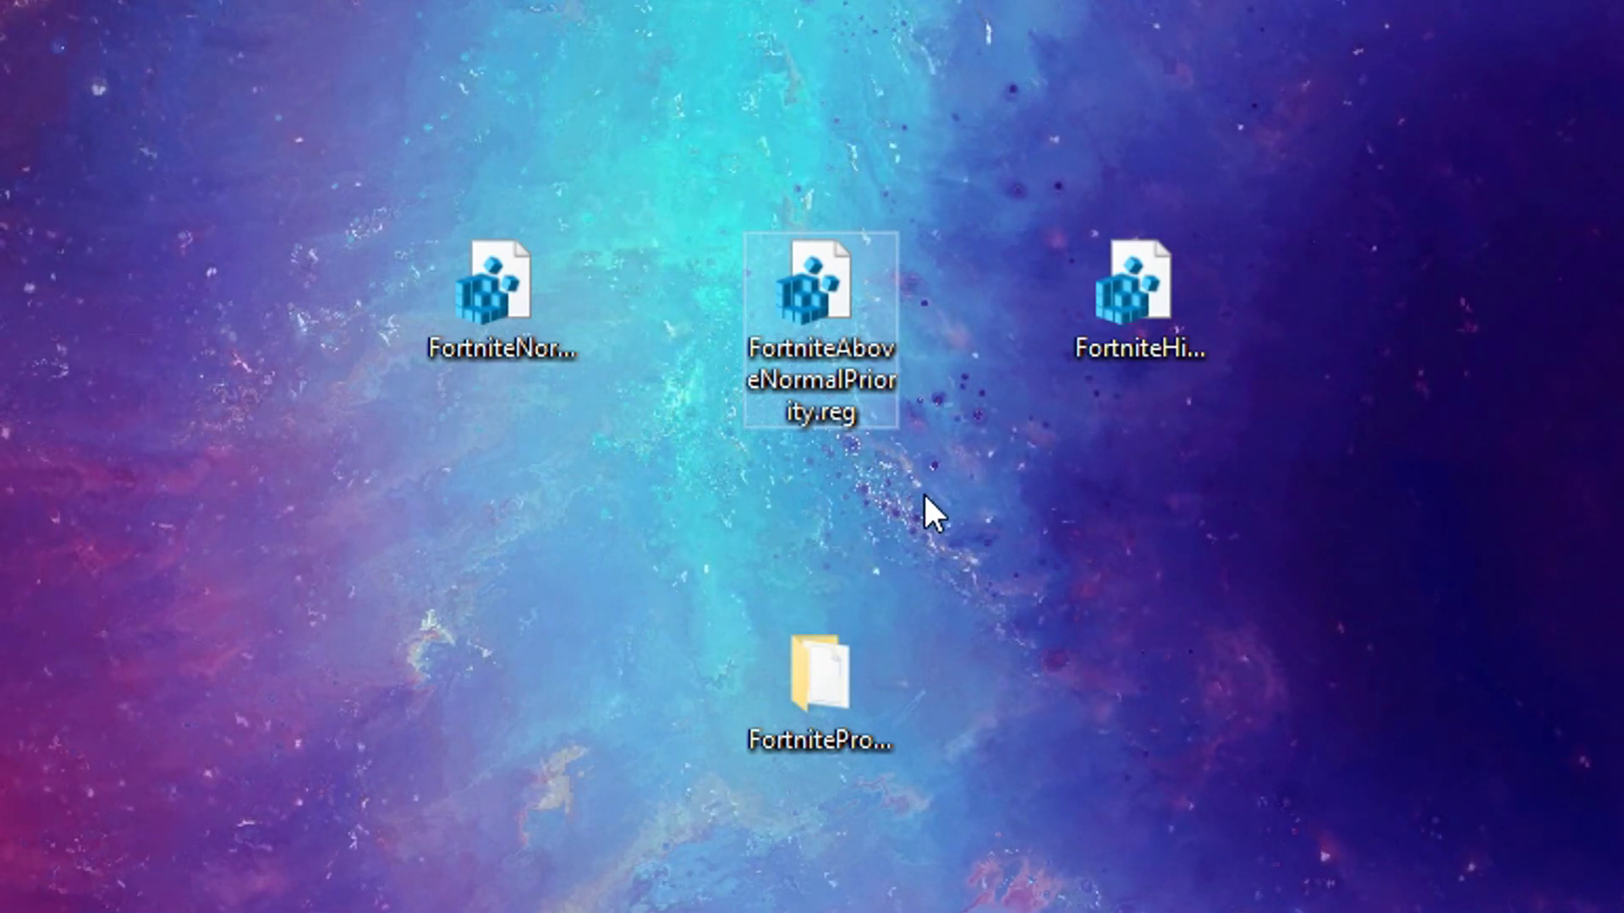
click(1148, 305)
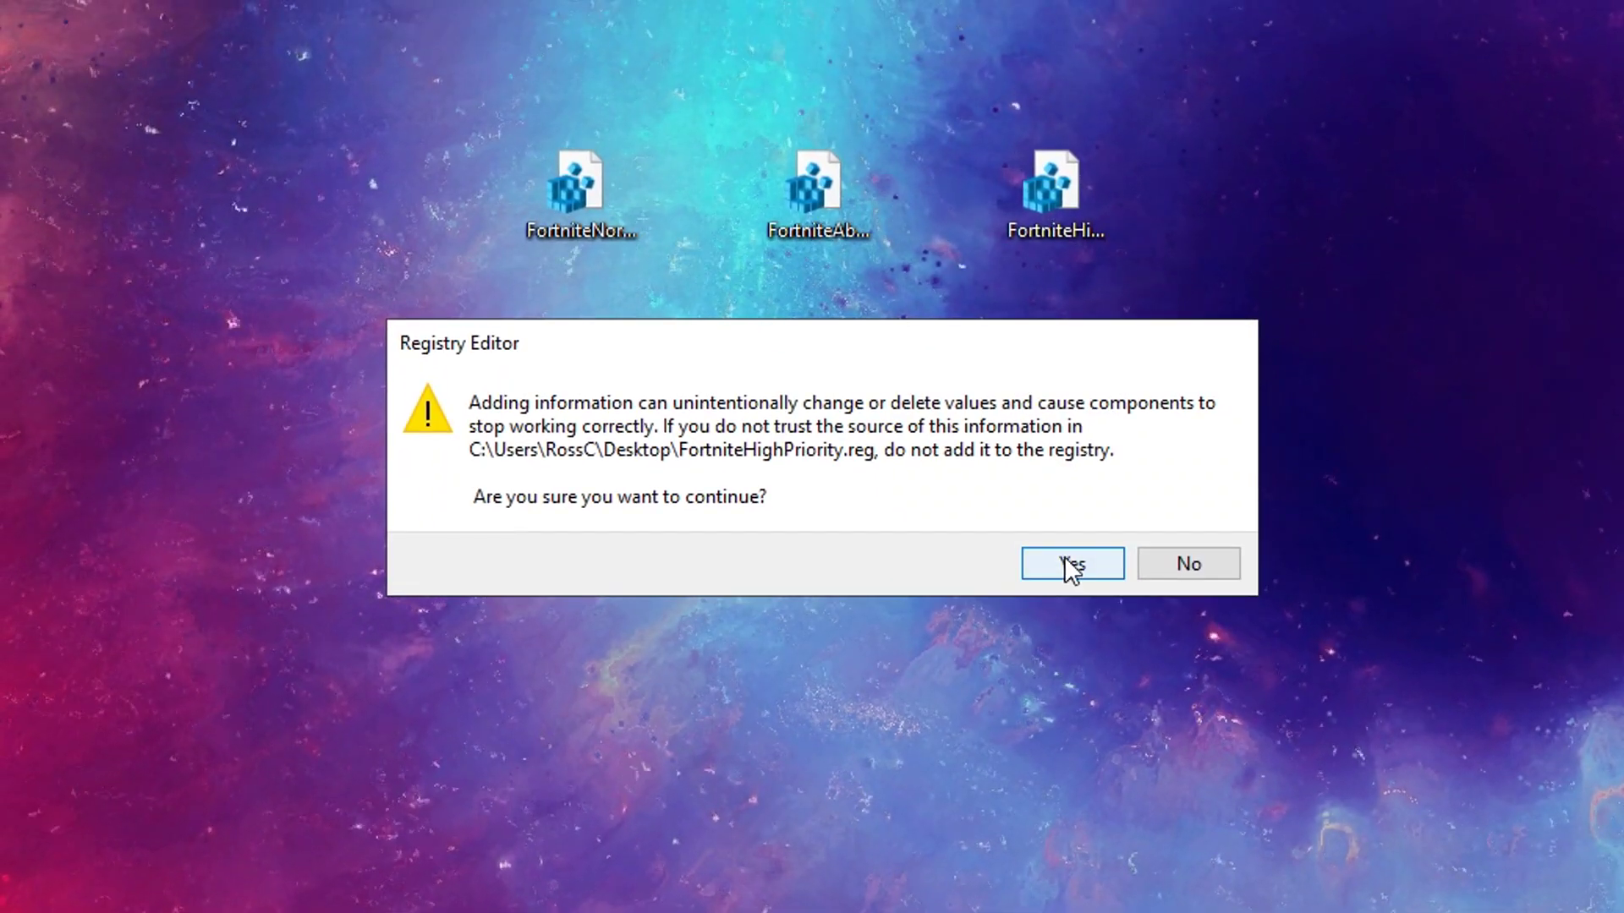
Step: Approve merging FortniteHighPriority.reg into the registry and dismiss the success message
click(1063, 564)
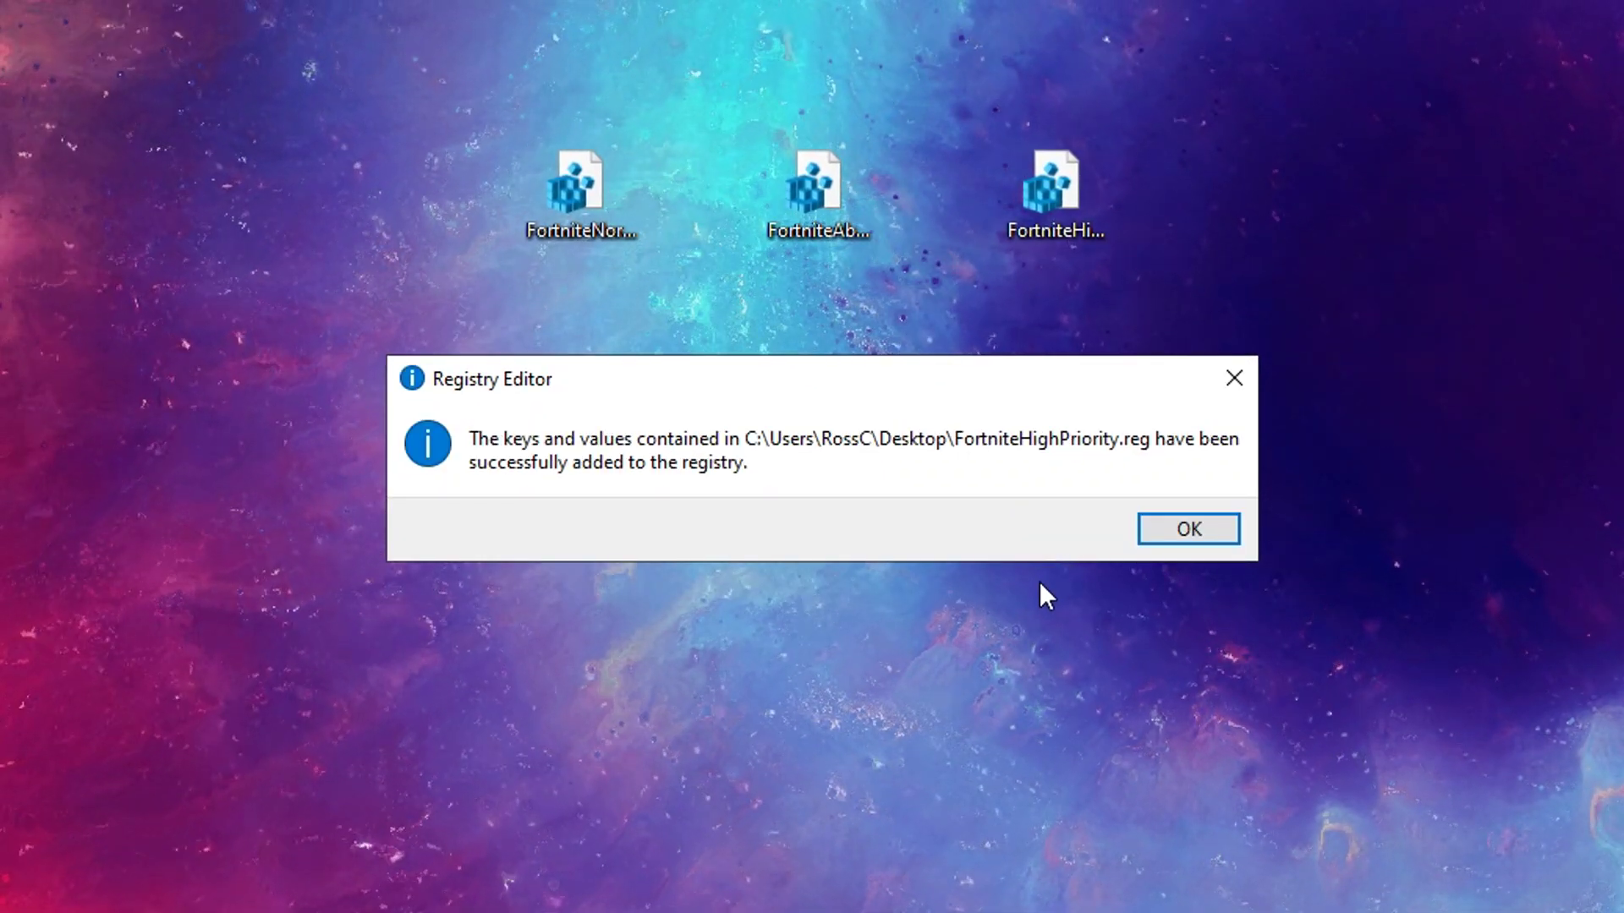
click(1191, 532)
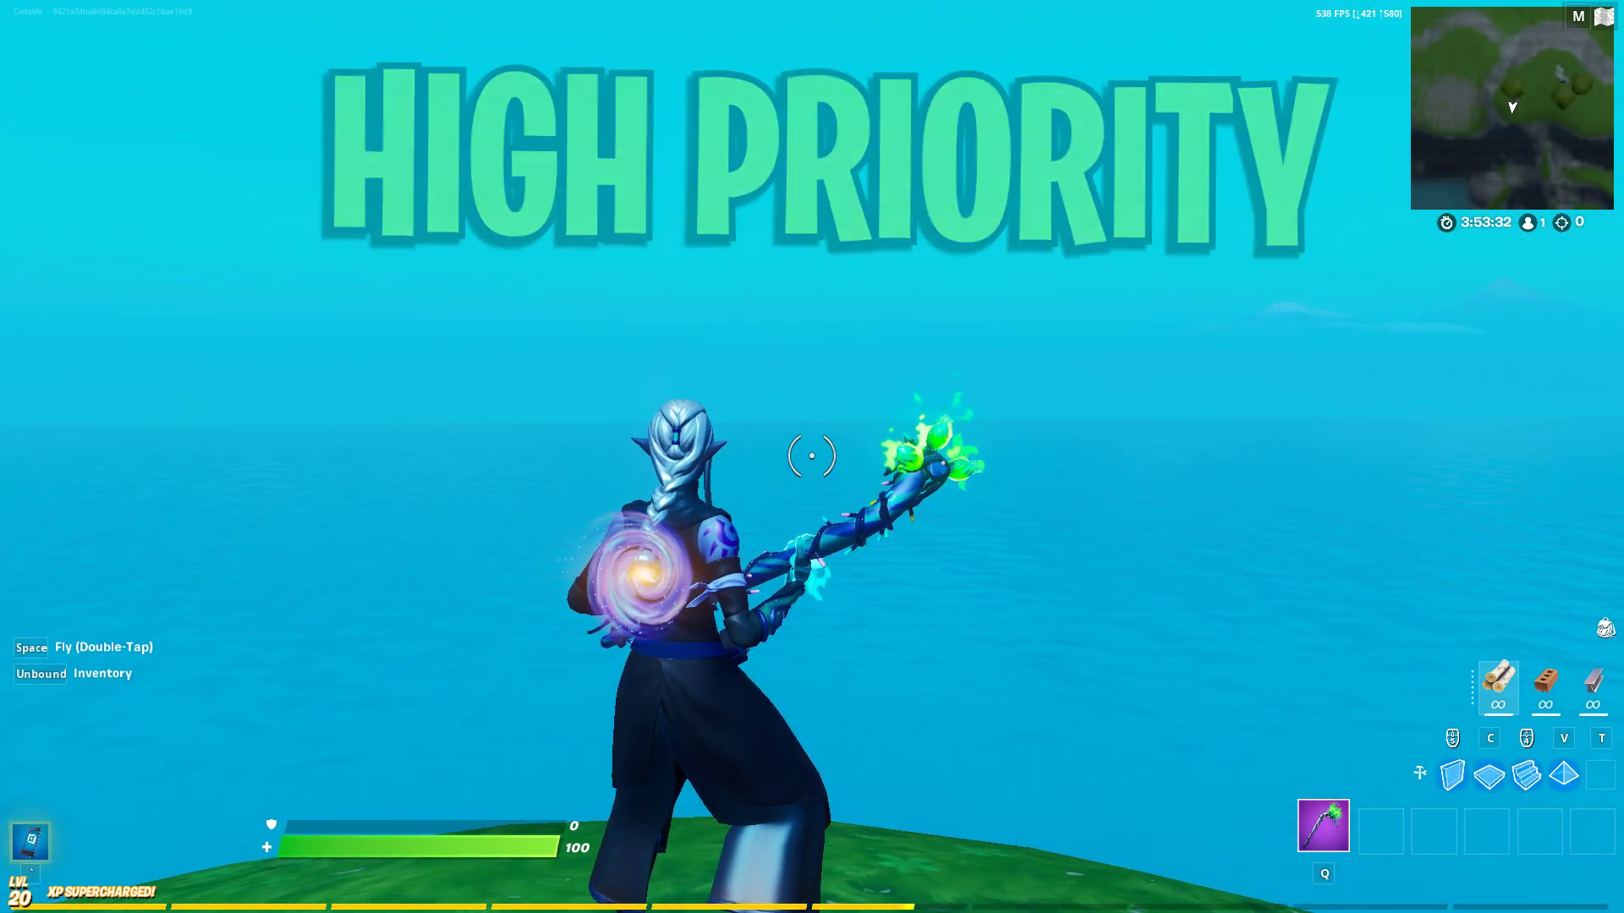